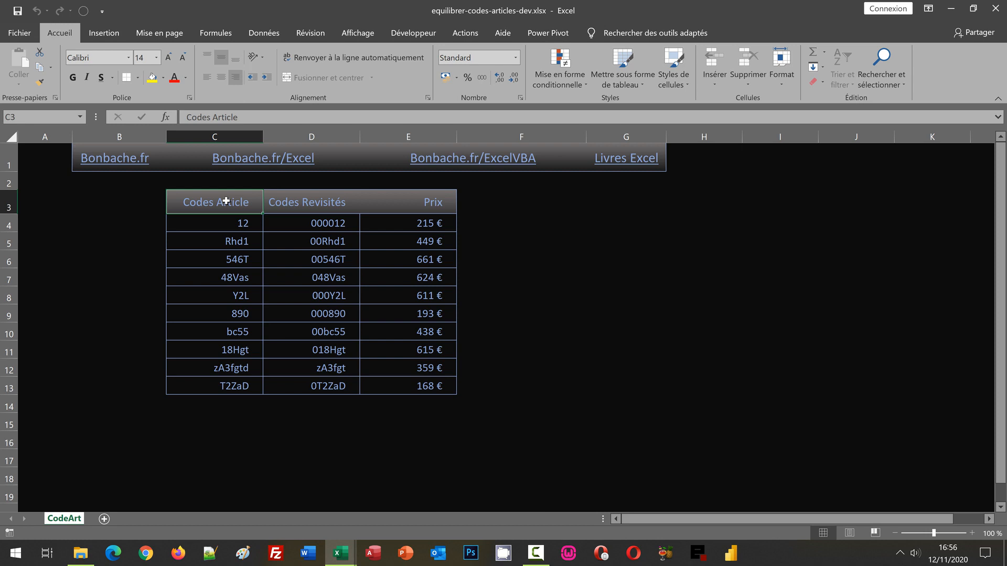
# - Switch to the workbook equilibrer-codes-articles.xlsx with the empty Codes Revisités column
pyautogui.click(296, 200)
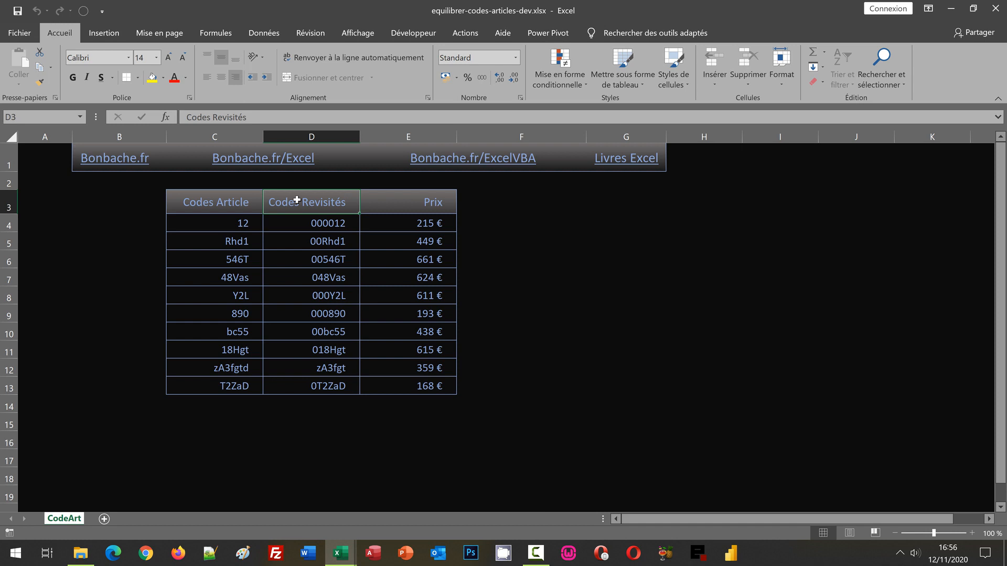
pyautogui.click(608, 273)
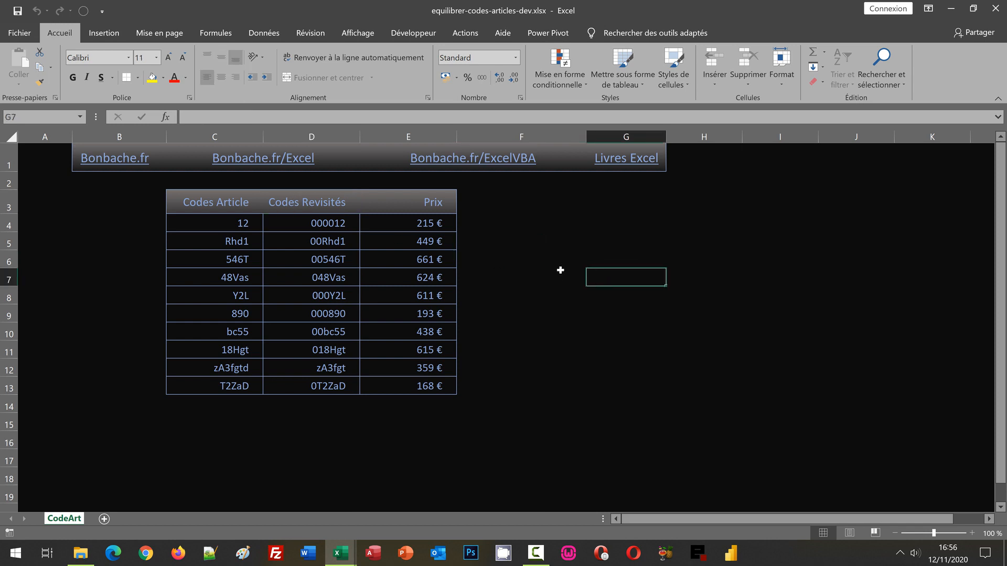
pyautogui.moveTo(349, 552)
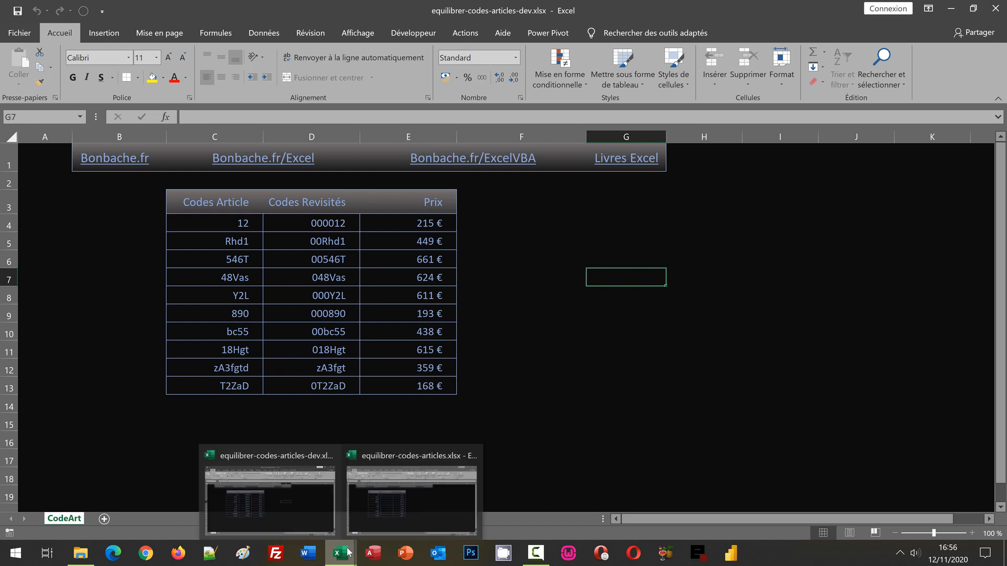
pyautogui.click(380, 507)
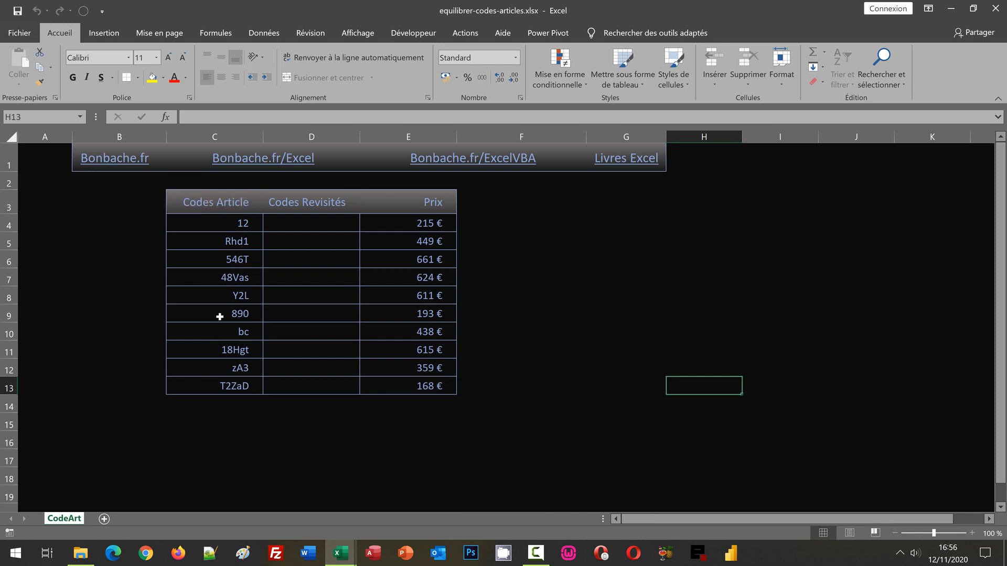
pyautogui.moveTo(230, 229); pyautogui.dragTo(247, 378)
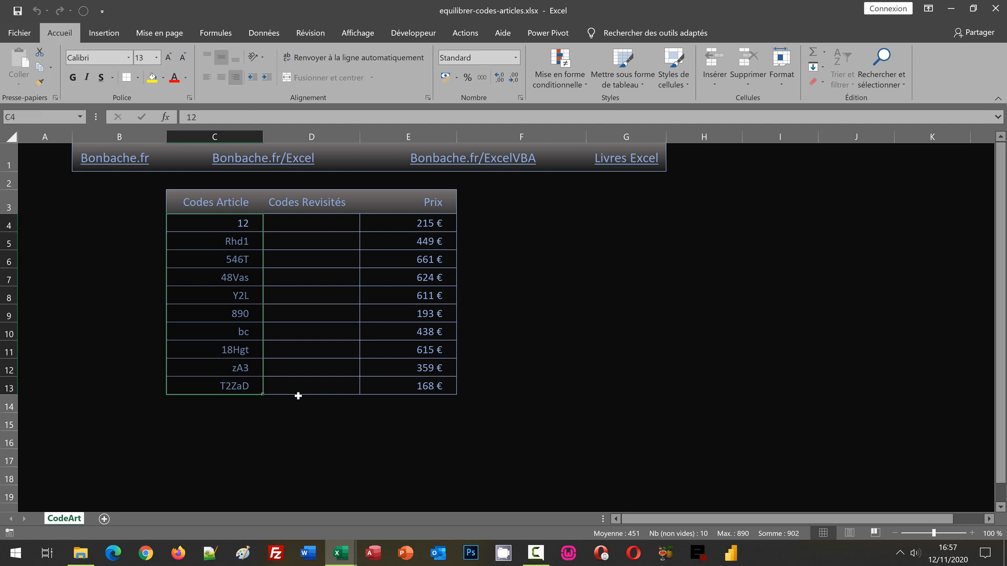
pyautogui.click(318, 224)
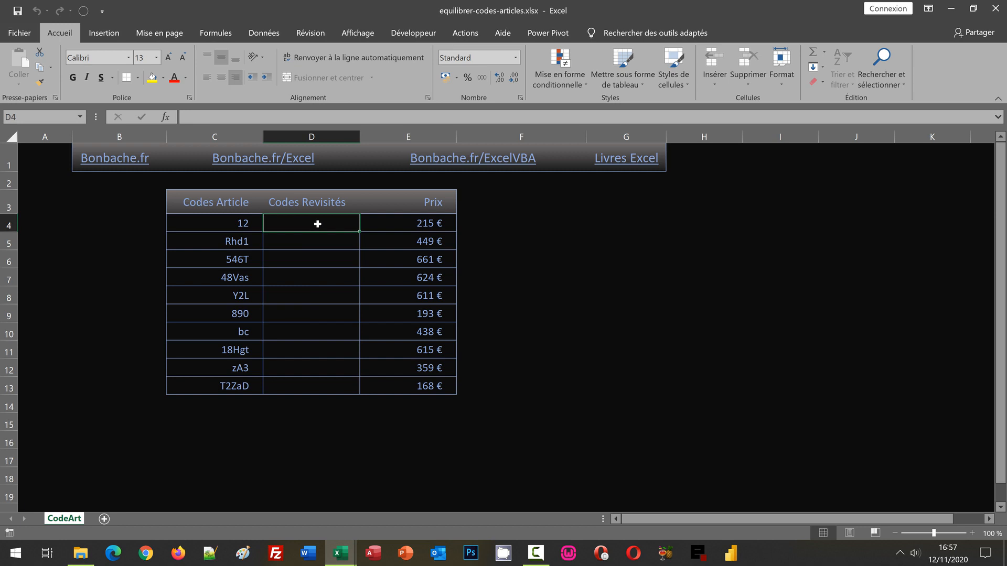
pyautogui.click(559, 319)
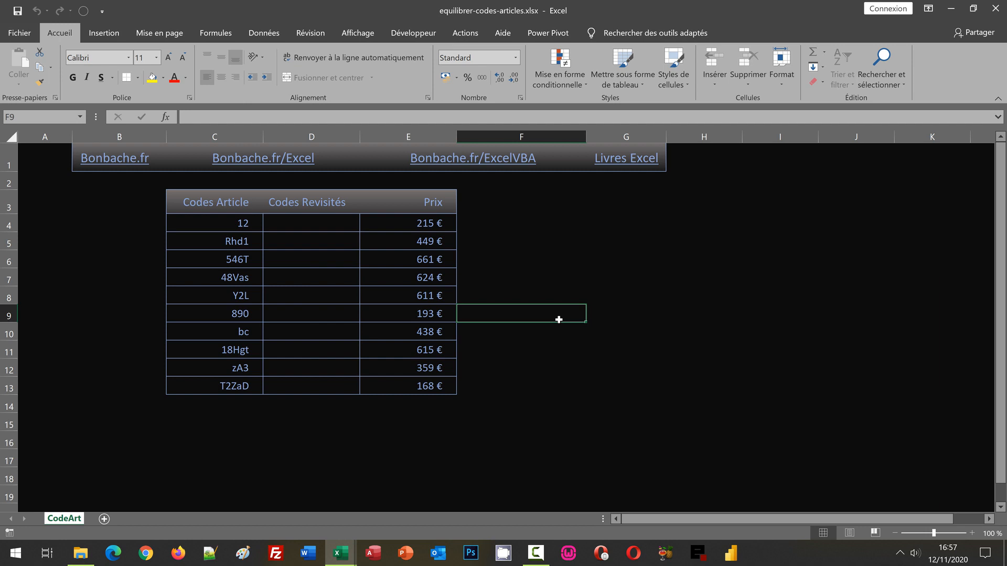
# - Start a Rept formula in D4 with 0 as the text to repeat
pyautogui.click(304, 223)
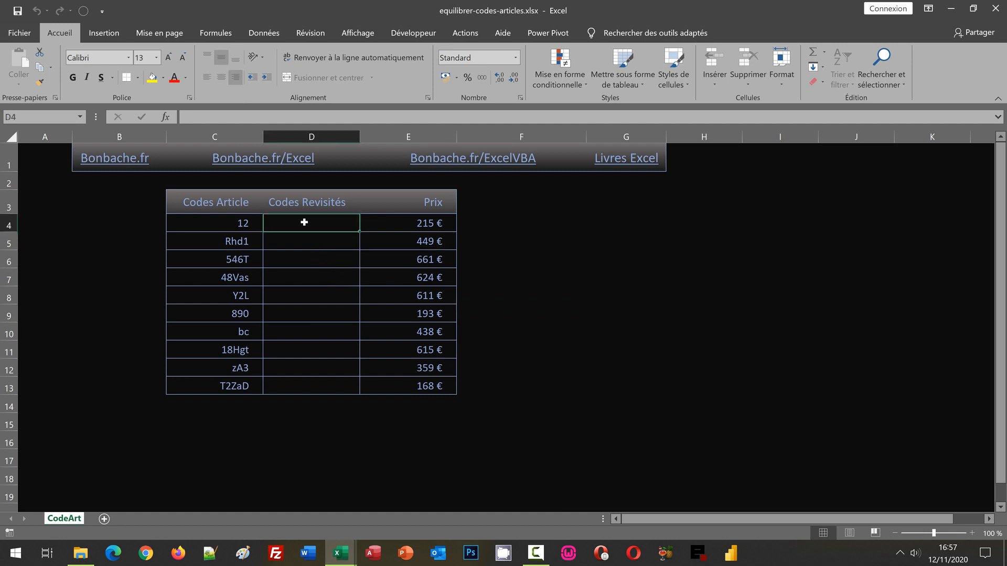
pyautogui.write('=')
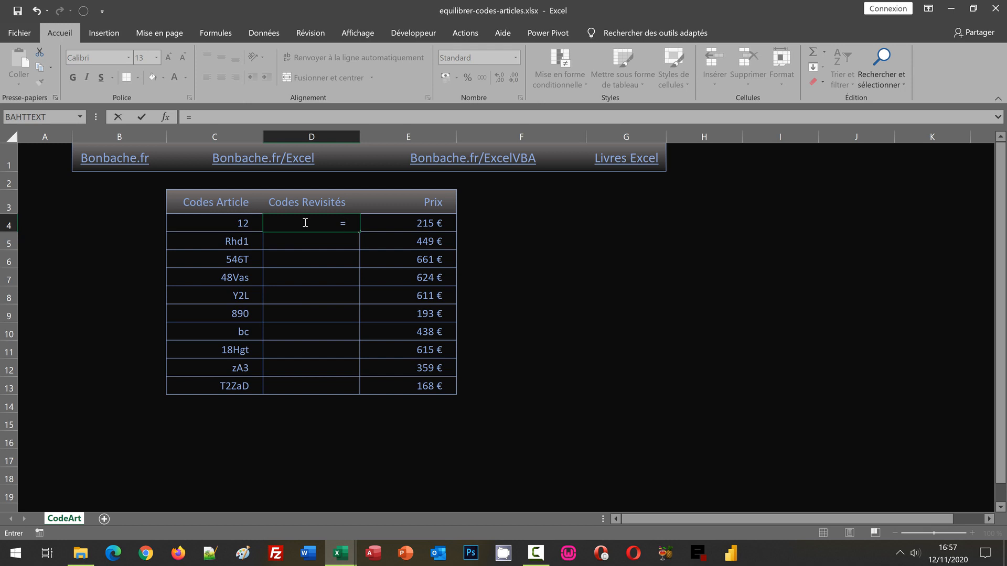
pyautogui.write('Rept')
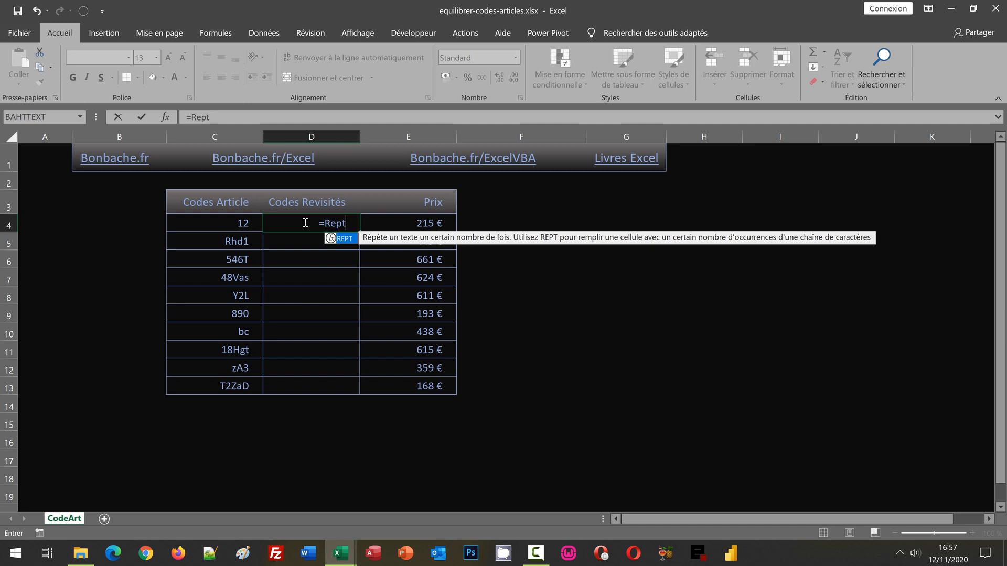
pyautogui.write('(')
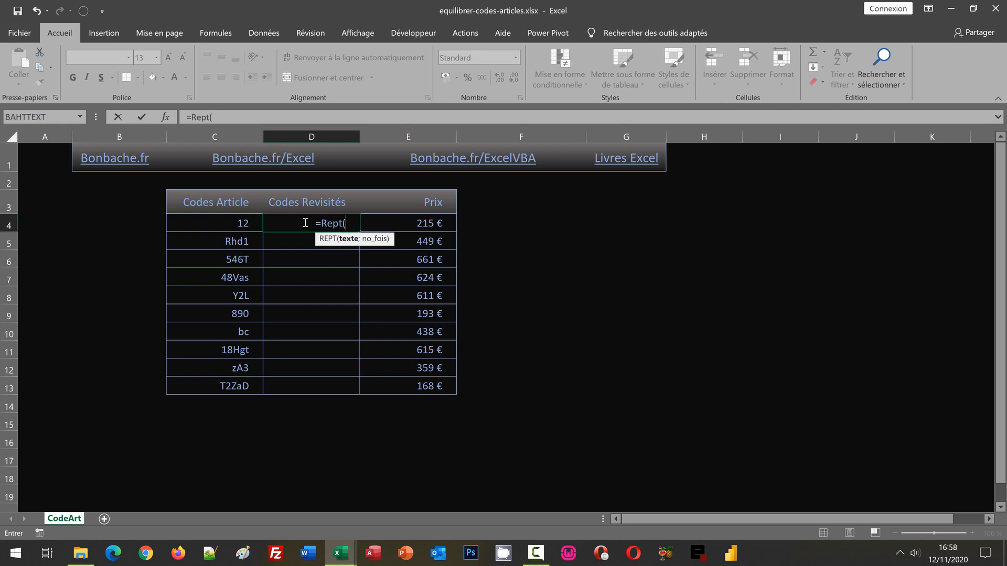
pyautogui.write('0')
pyautogui.write(';')
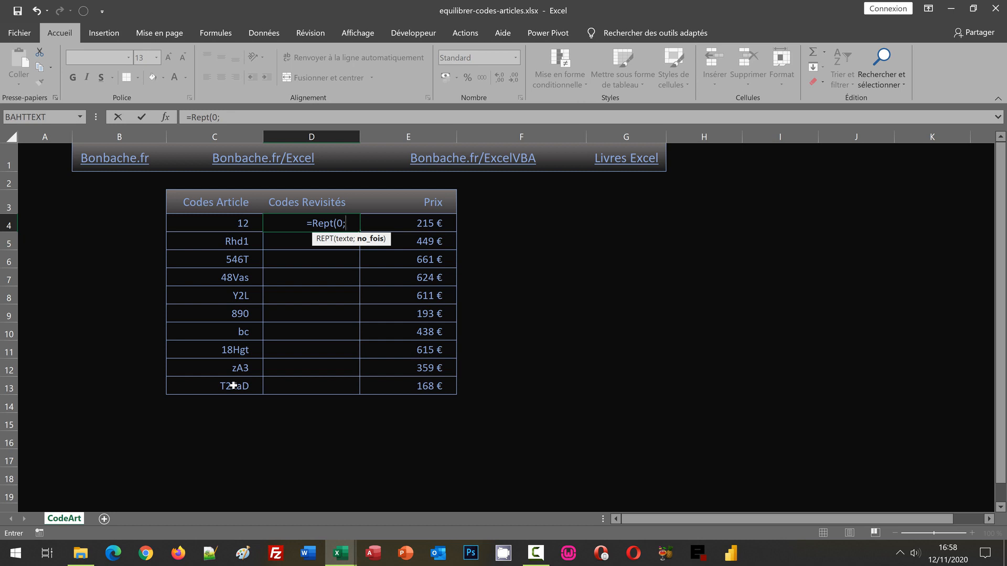
# - Set the number of repetitions in the D4 formula to 6-NbCar(C4) and close the Rept function
pyautogui.write('6')
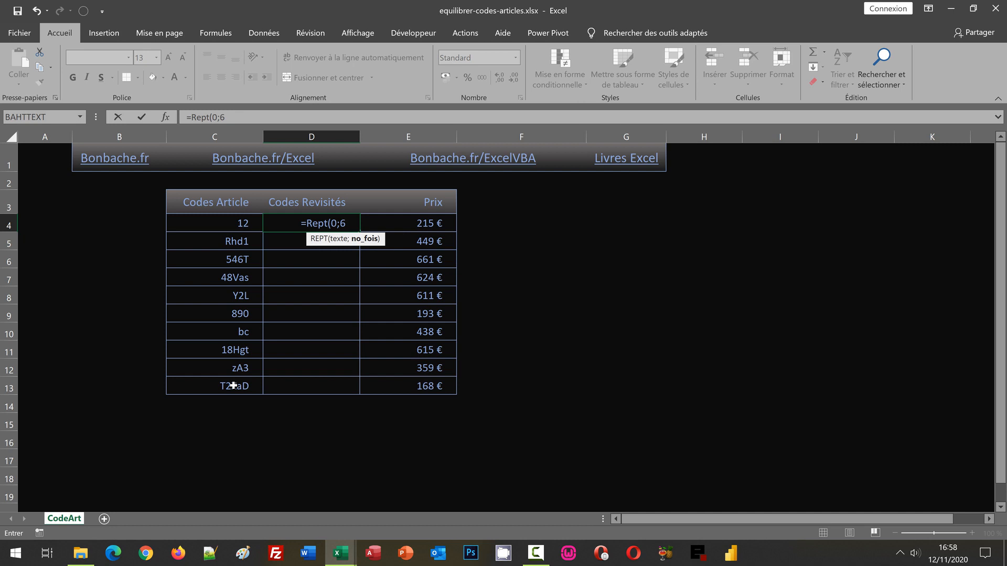
pyautogui.write('-')
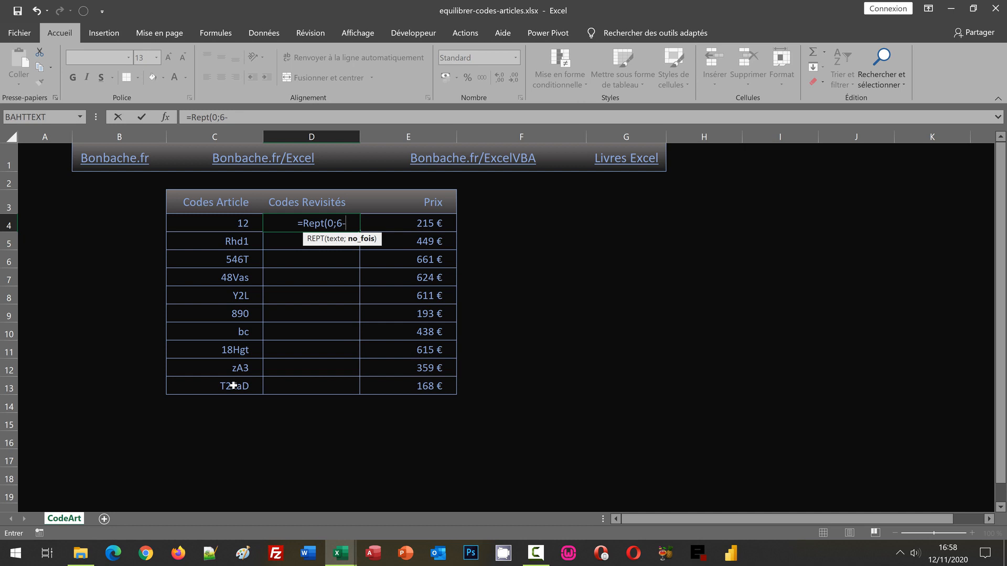
pyautogui.write('N')
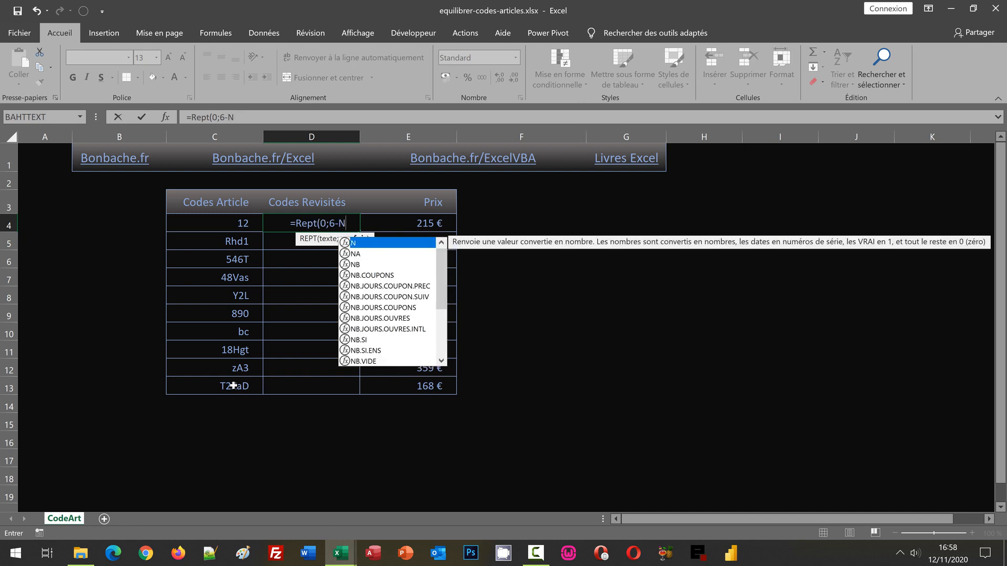
pyautogui.write('bCar')
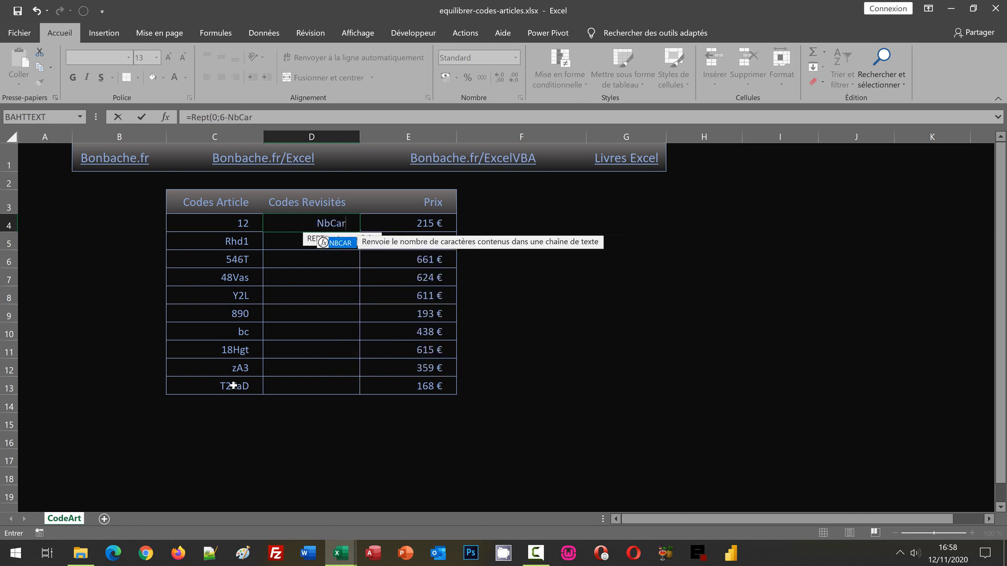
pyautogui.write('(')
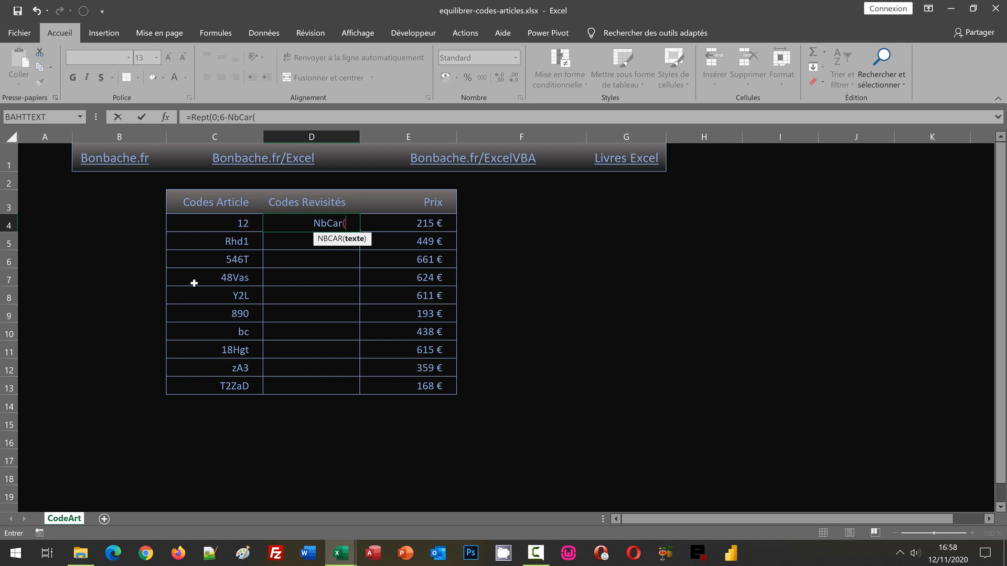
pyautogui.click(217, 224)
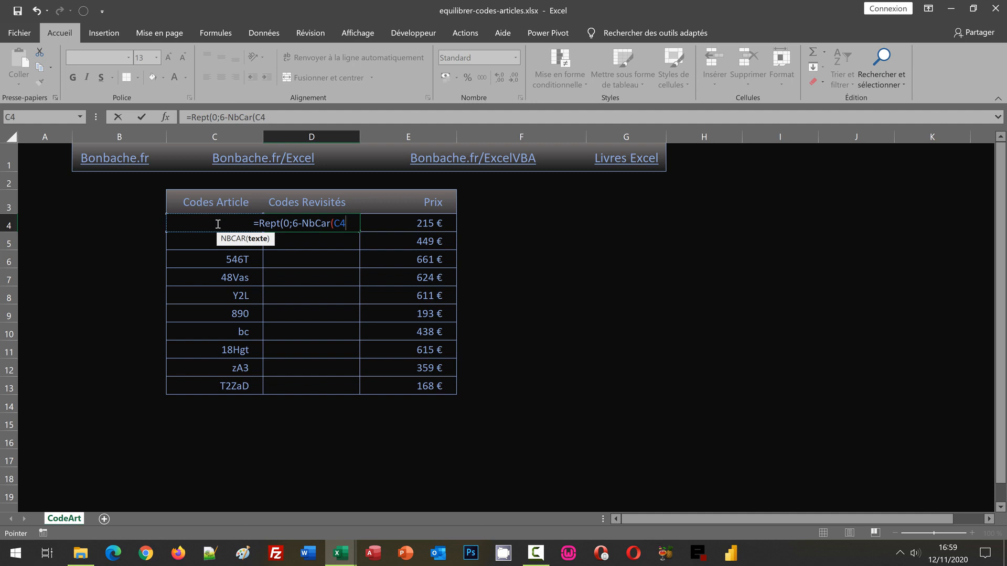
pyautogui.write(')')
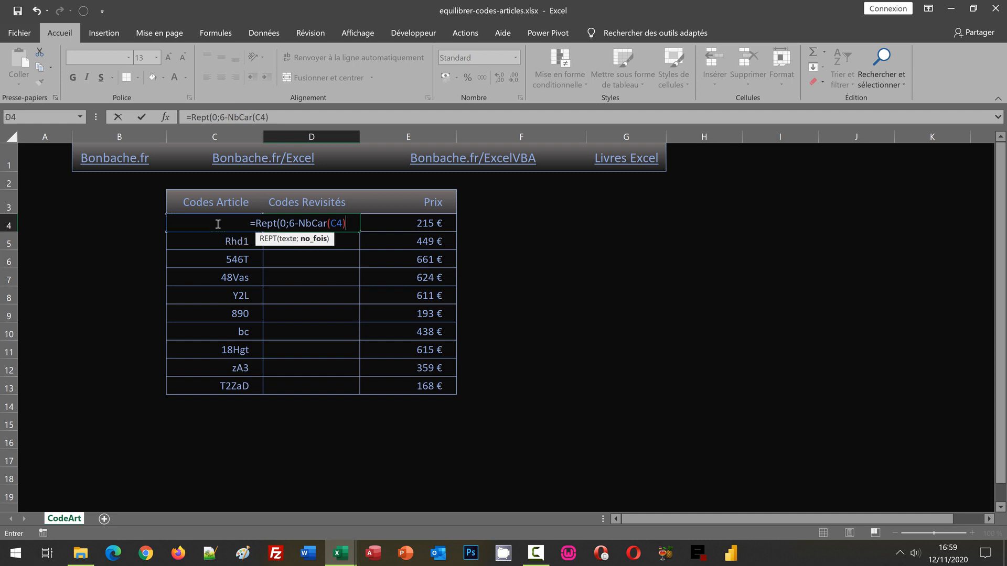
pyautogui.write(')')
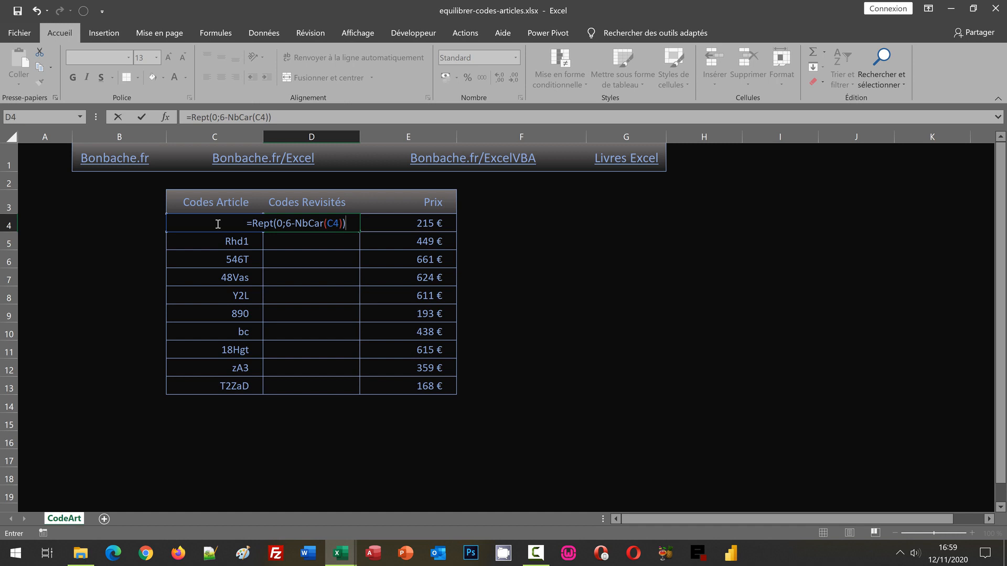
# - Append &C4 to the D4 formula, validate it and fill it down the Codes Revisités column to D13
pyautogui.write('&')
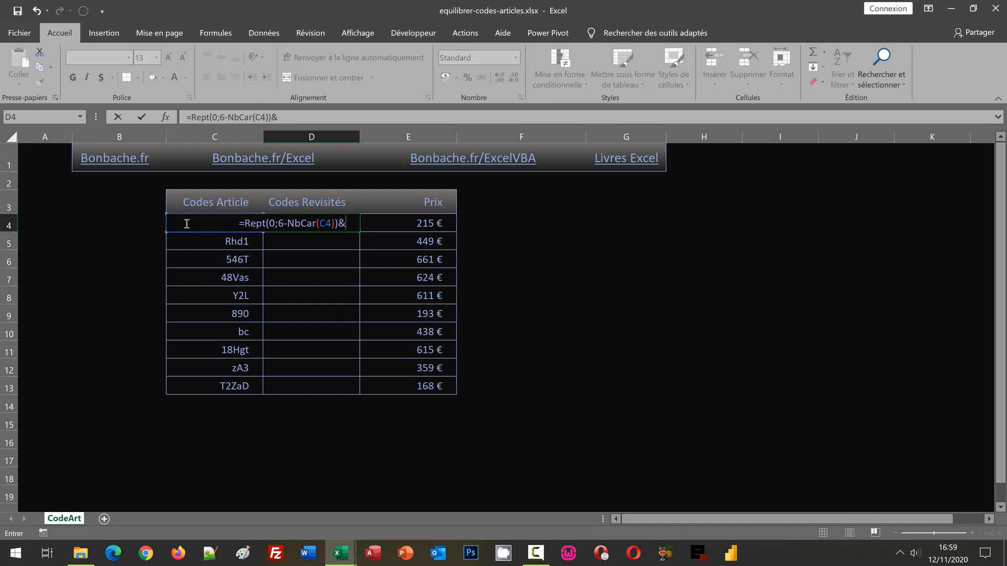
pyautogui.write('C4')
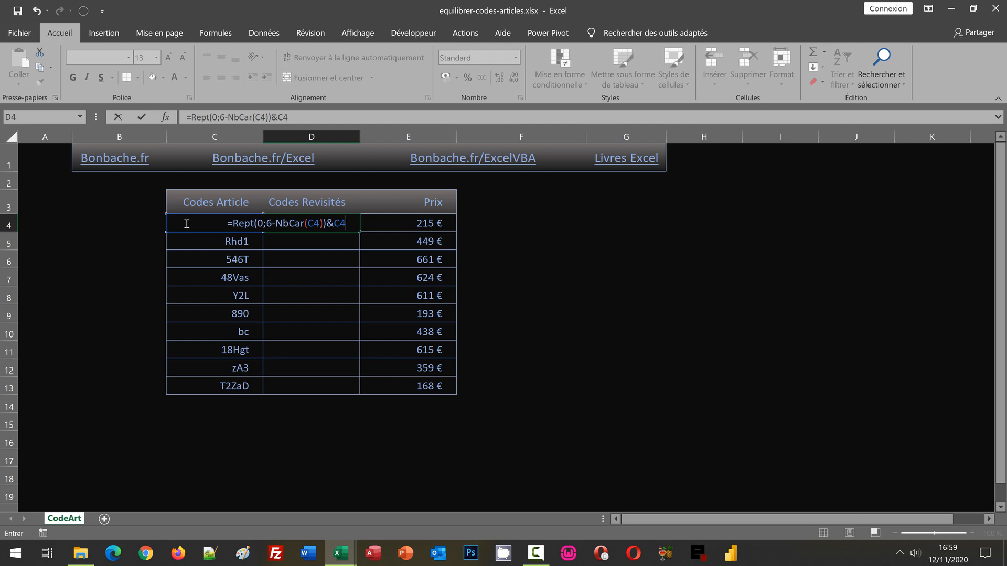
pyautogui.hotkey('ctrl', 'Return')
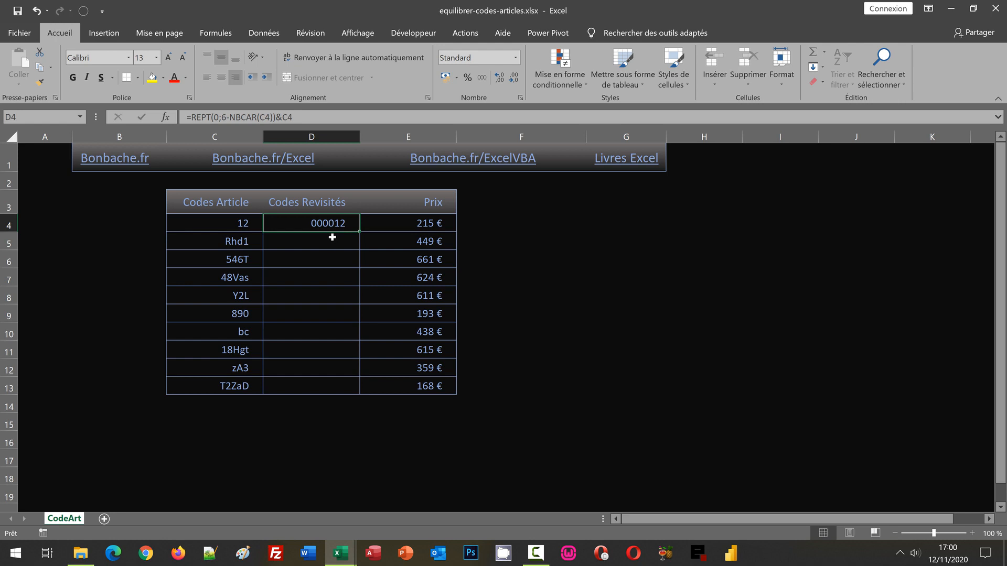
pyautogui.doubleClick(361, 229)
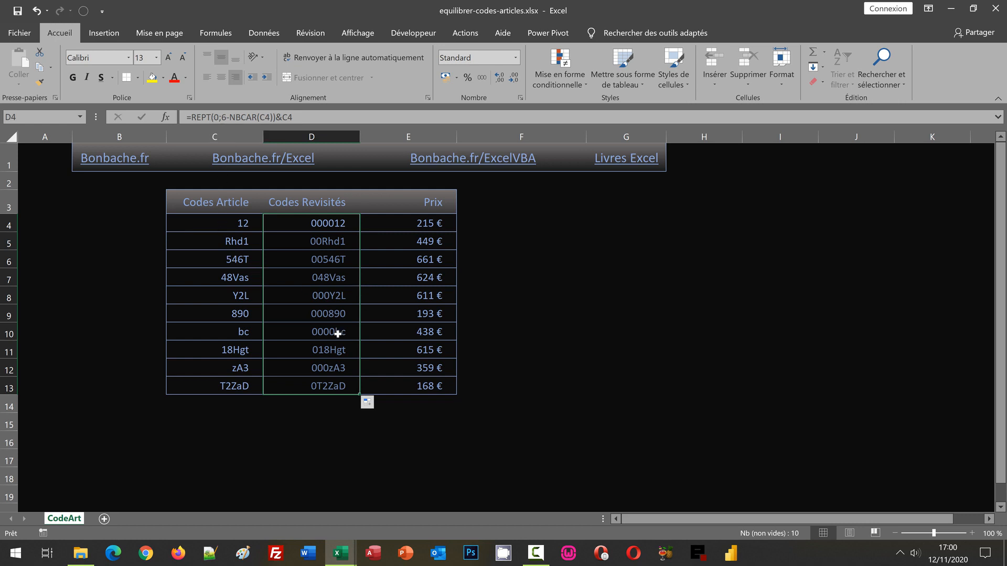
# - Change the article code in C9 to 890M
pyautogui.doubleClick(241, 314)
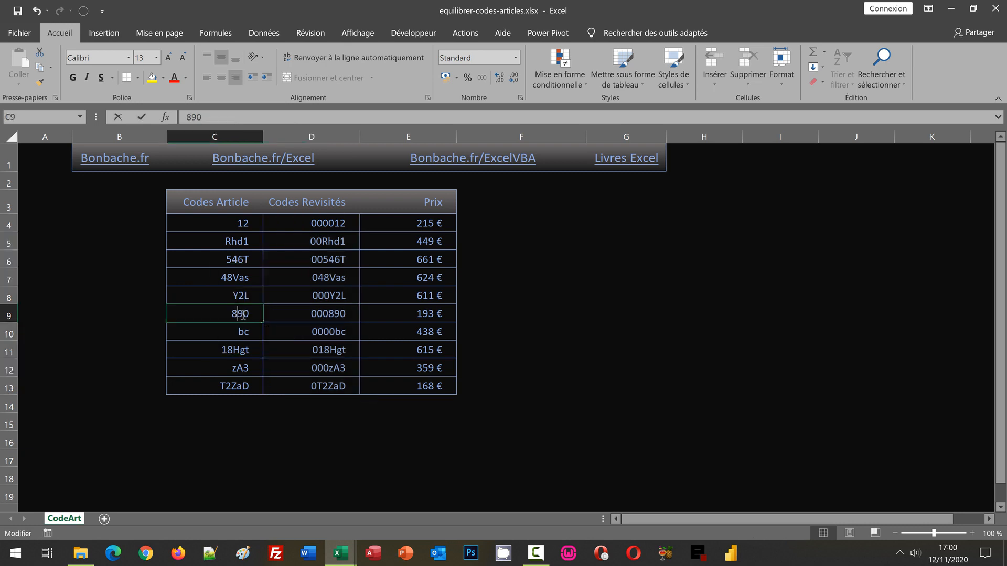
pyautogui.click(251, 316)
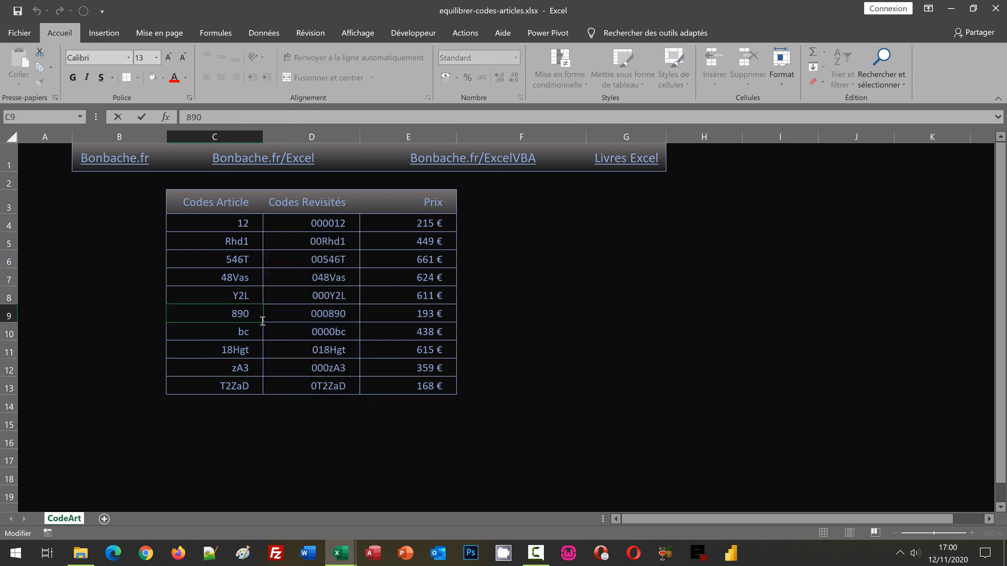
pyautogui.write('M')
pyautogui.press('Return')
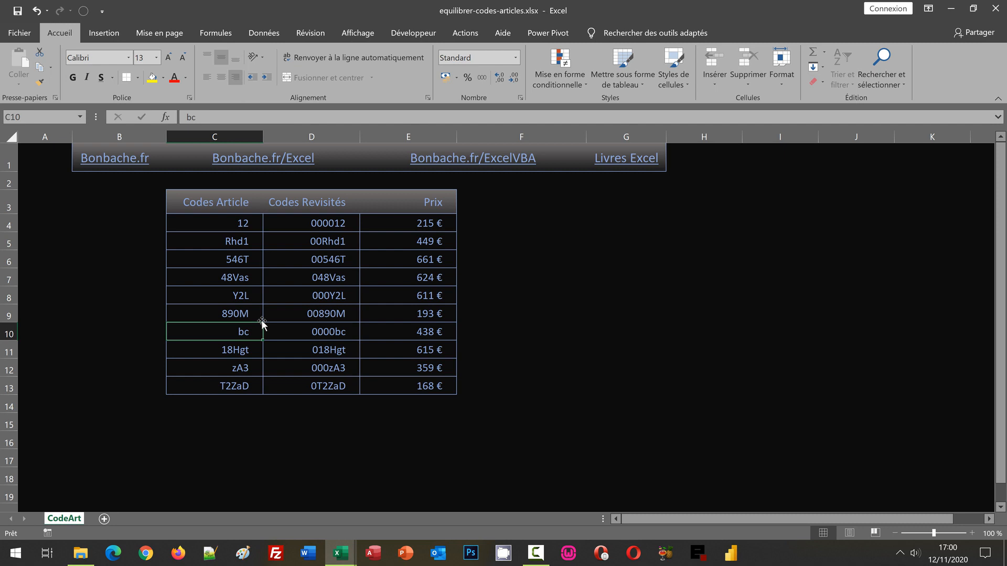
# - Change the article code in C11 to 18HgtTR
pyautogui.doubleClick(251, 348)
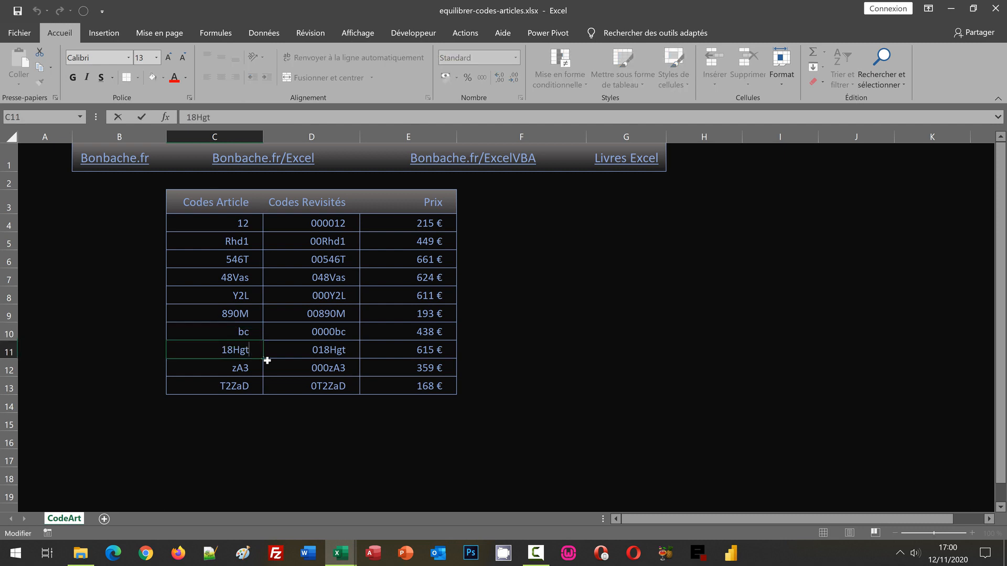
pyautogui.write('TR')
pyautogui.press('Return')
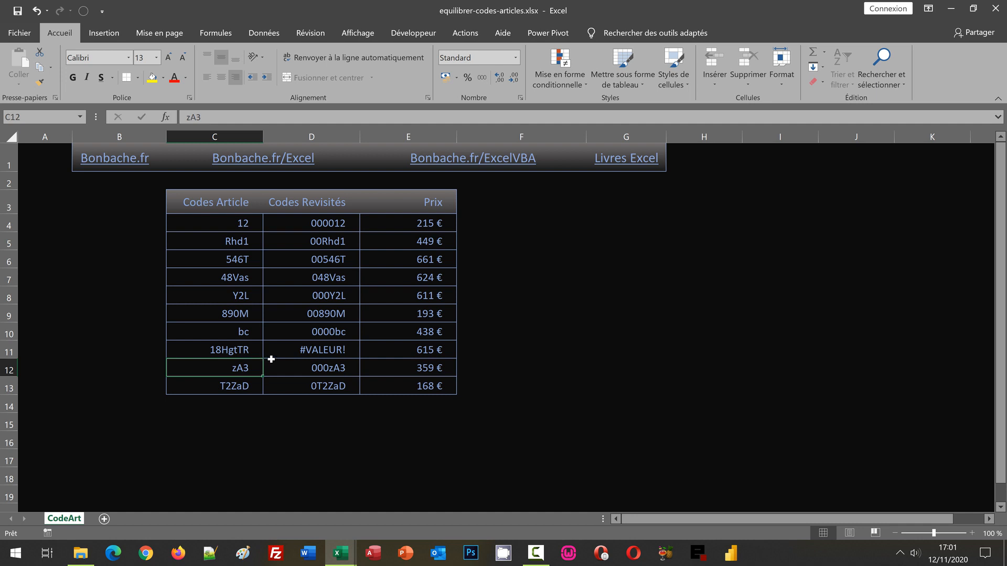
# - Insert the SiErreur function with its opening parenthesis in front of Rept in the D4 formula
pyautogui.click(294, 226)
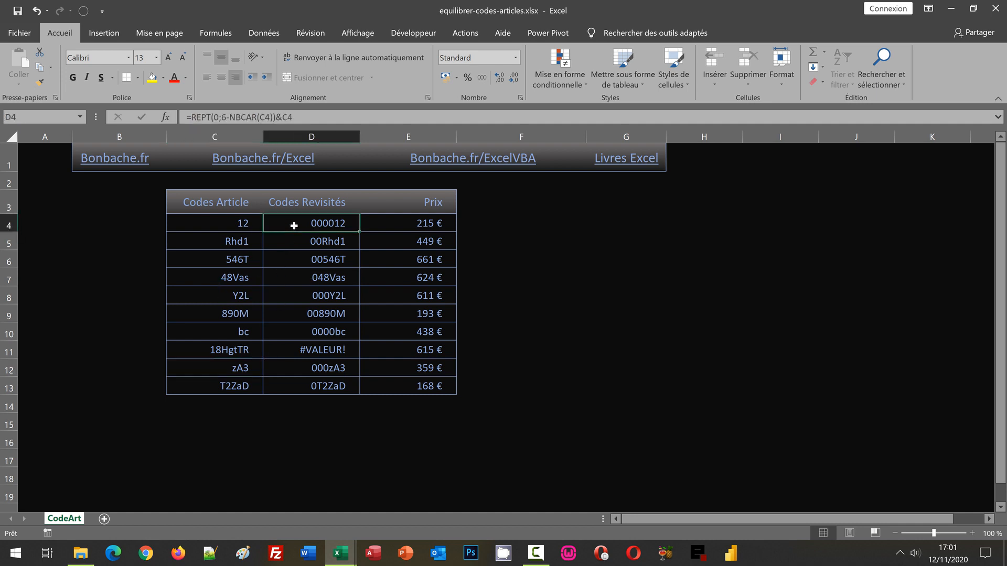
pyautogui.click(190, 117)
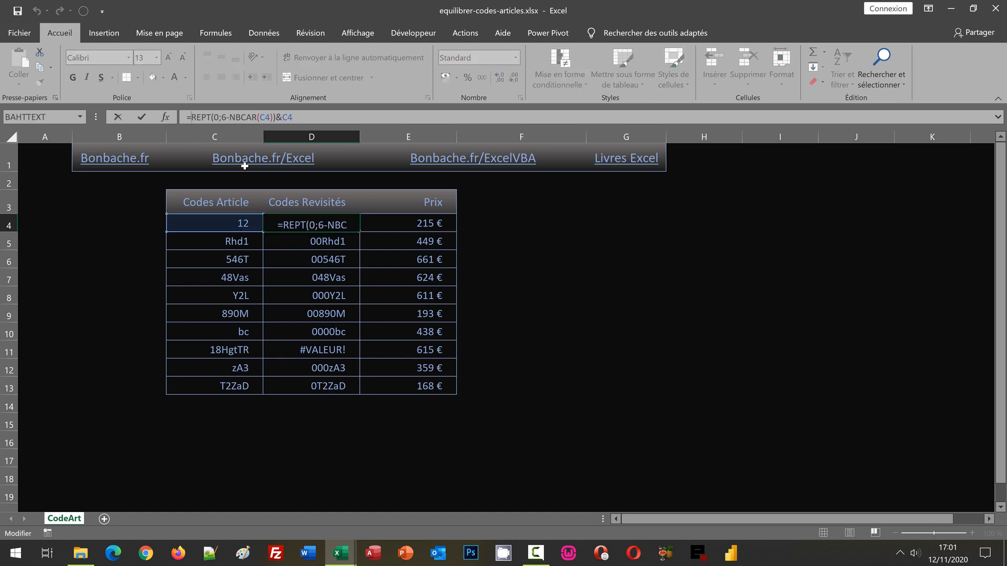
pyautogui.write('SiE')
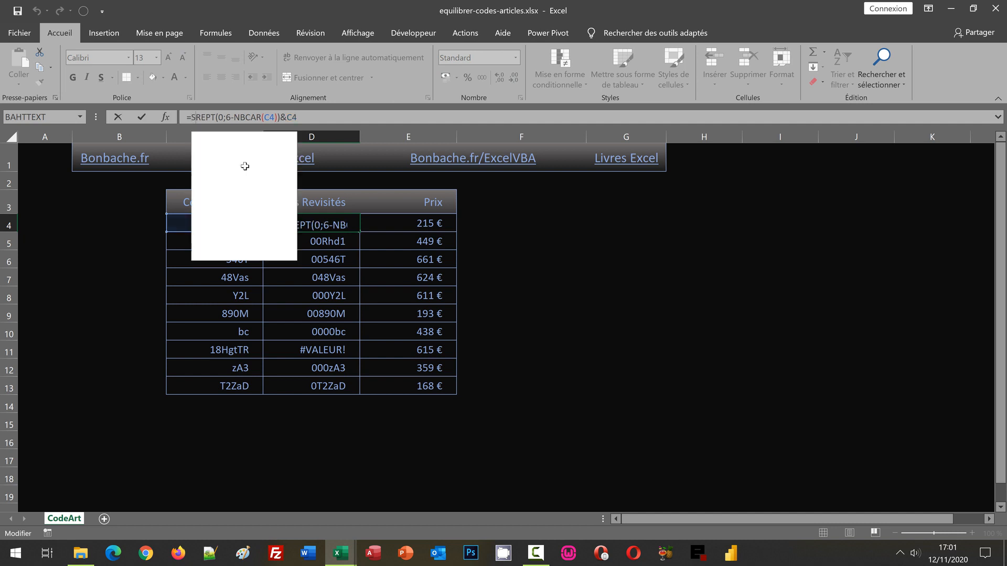
pyautogui.write('rreur')
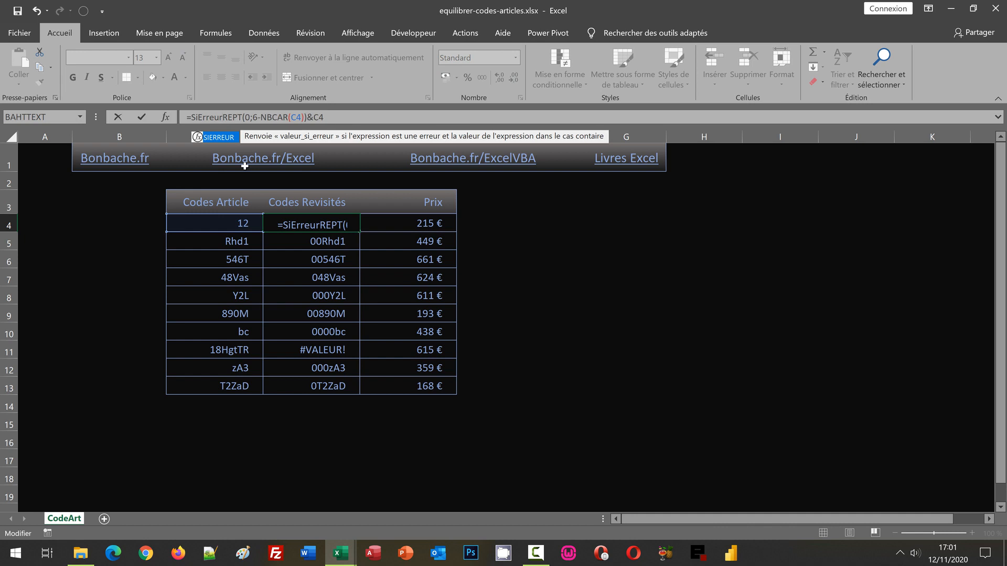
pyautogui.write('(')
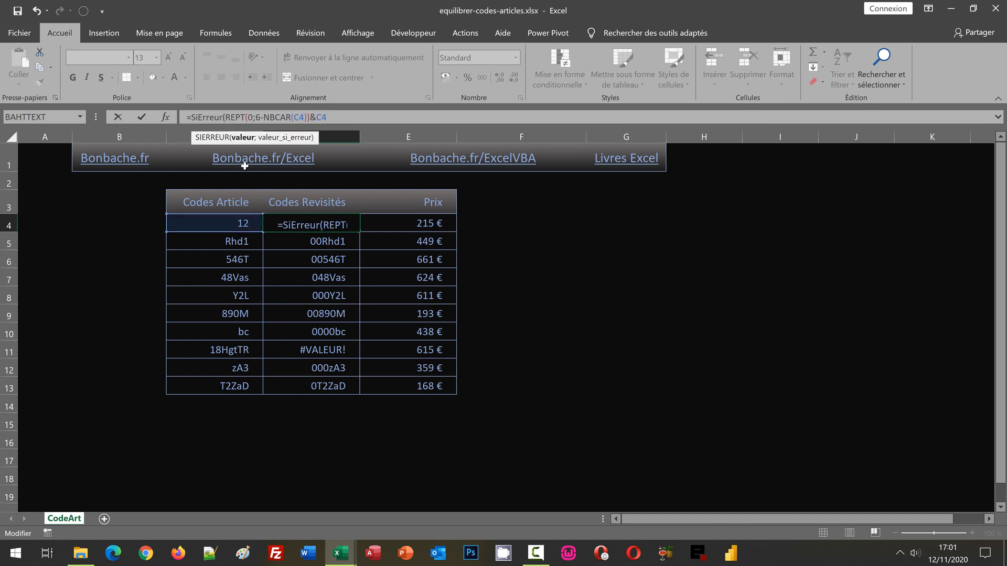
# - Add Gauche(C4;6) as the error-value argument at the end of the D4 formula and close the SiErreur function
pyautogui.click(337, 118)
pyautogui.write(';')
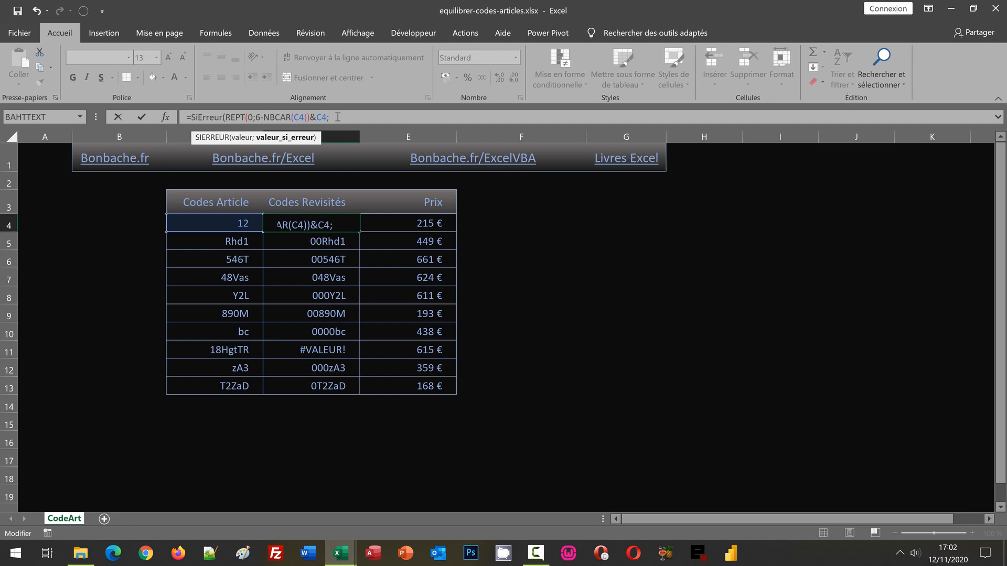
pyautogui.write('Gauc')
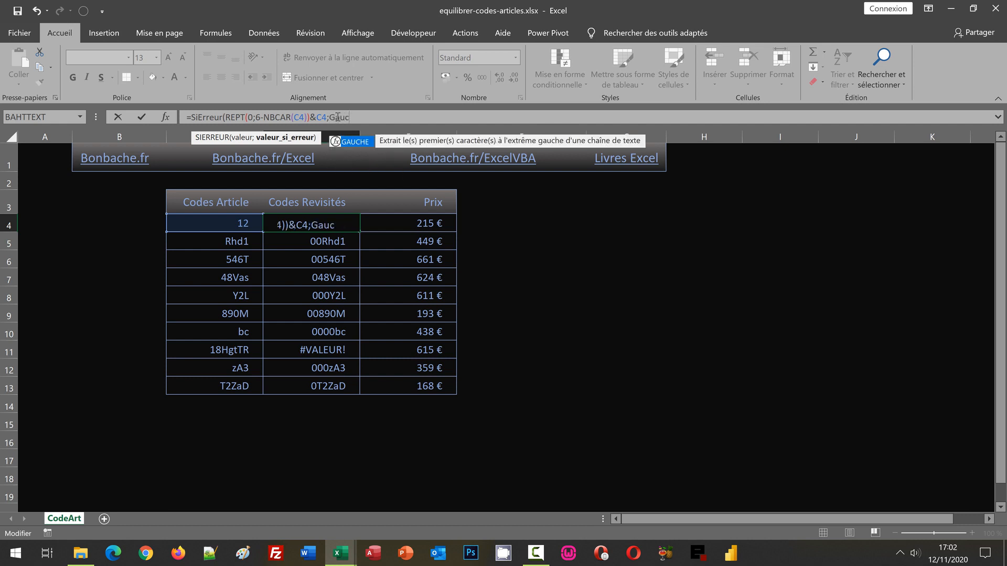
pyautogui.write('he(')
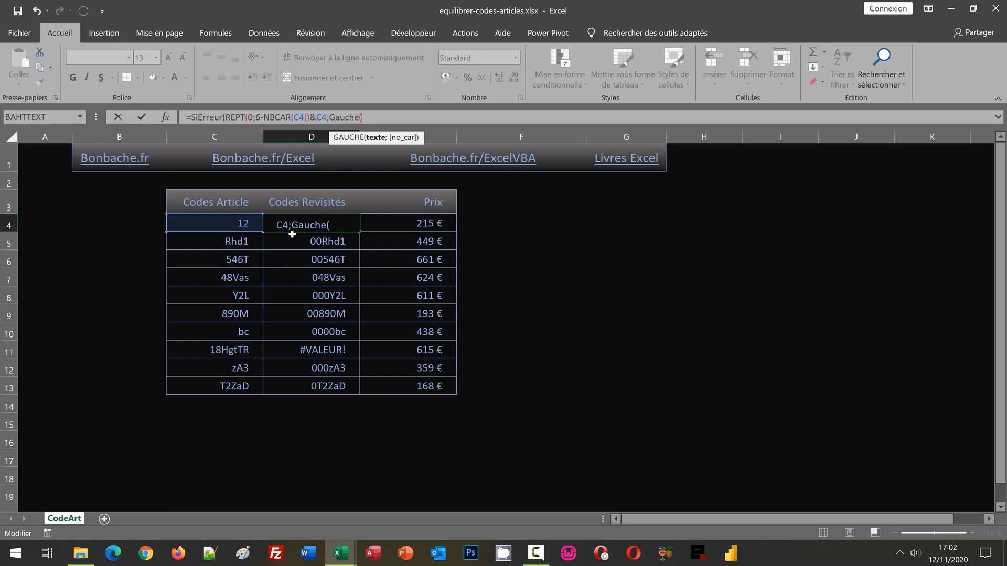
pyautogui.click(233, 223)
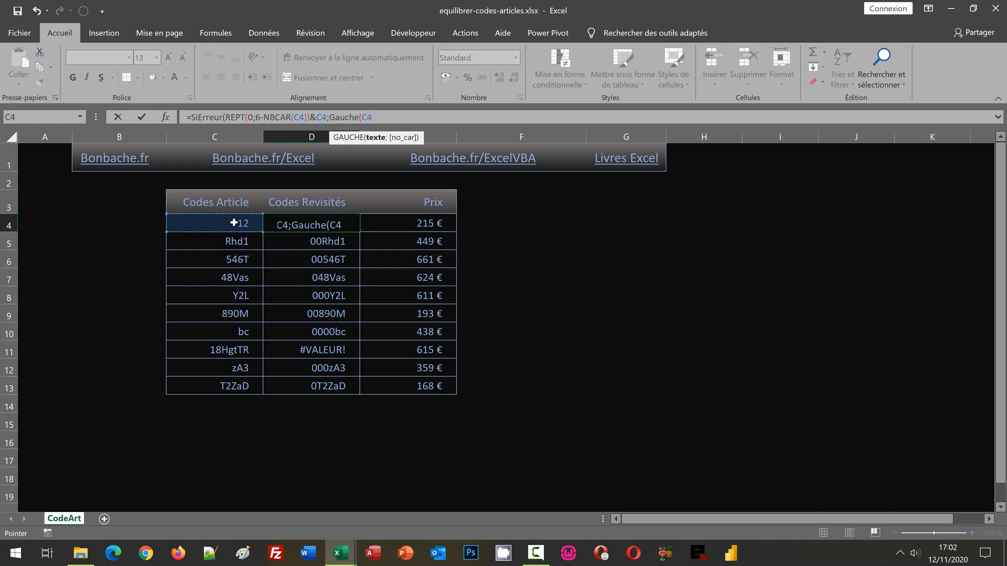
pyautogui.write(';')
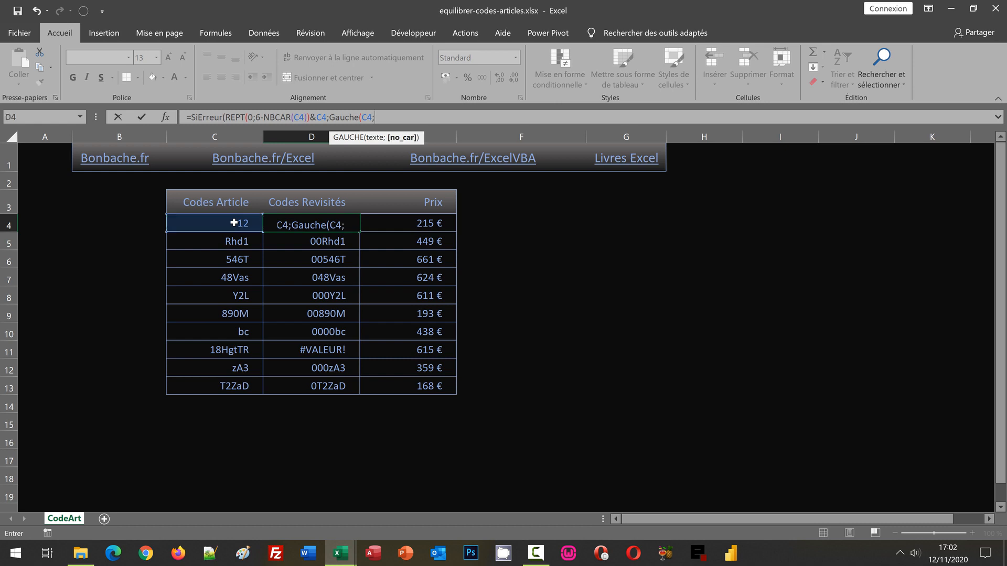
pyautogui.write('6)')
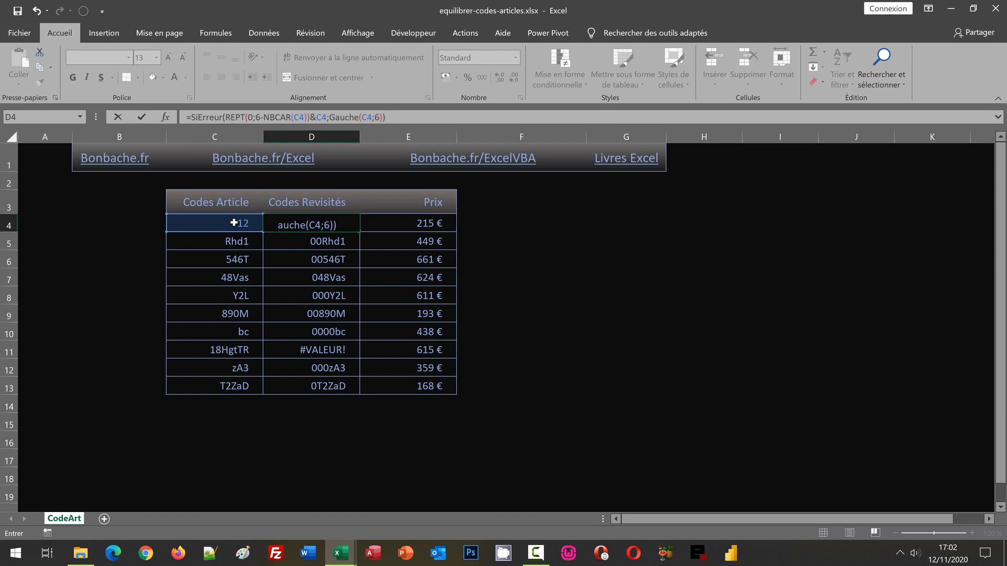
# - Validate the D4 formula and fill it down the Codes Revisités column to D13
pyautogui.hotkey('ctrl', 'Return')
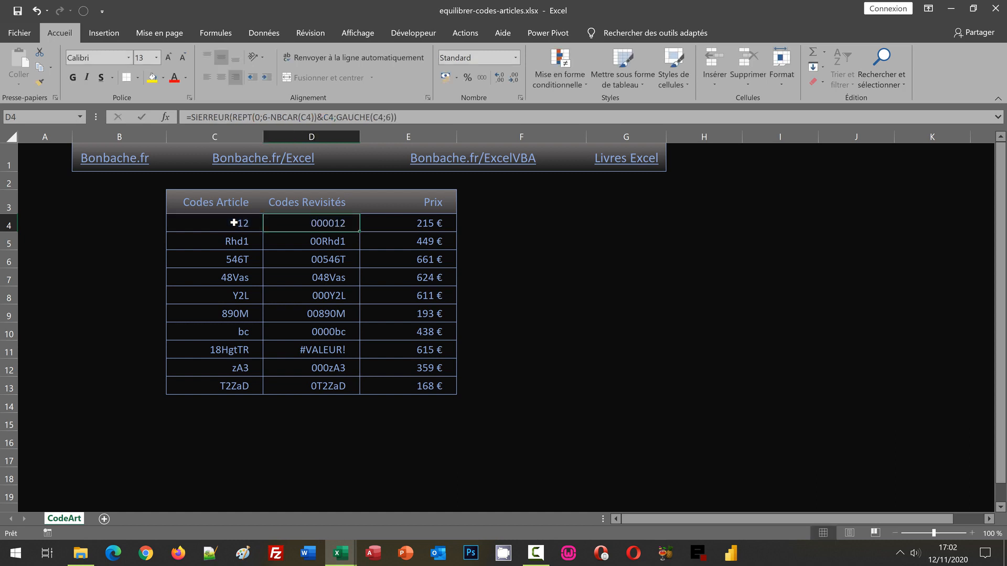
pyautogui.doubleClick(359, 231)
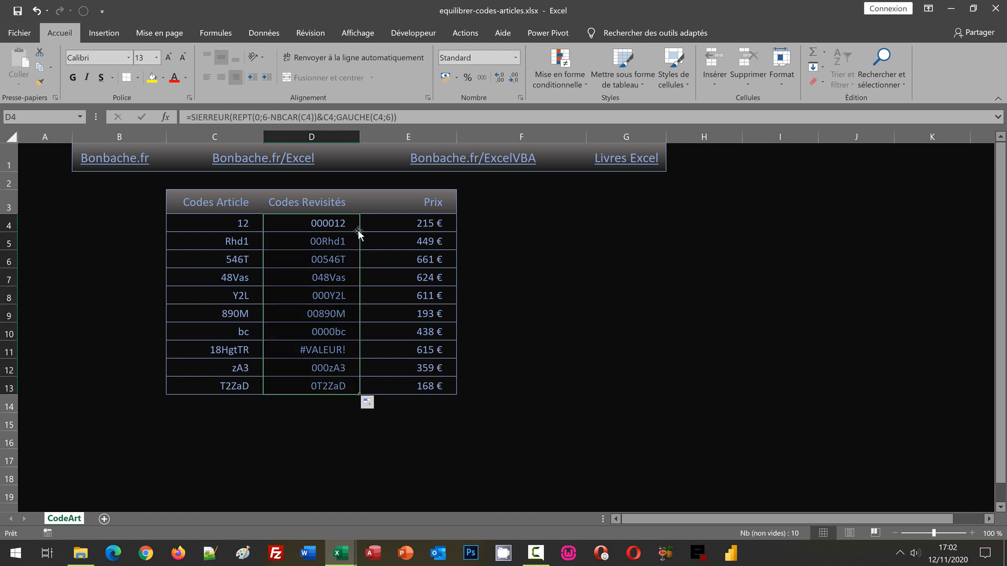
pyautogui.click(561, 370)
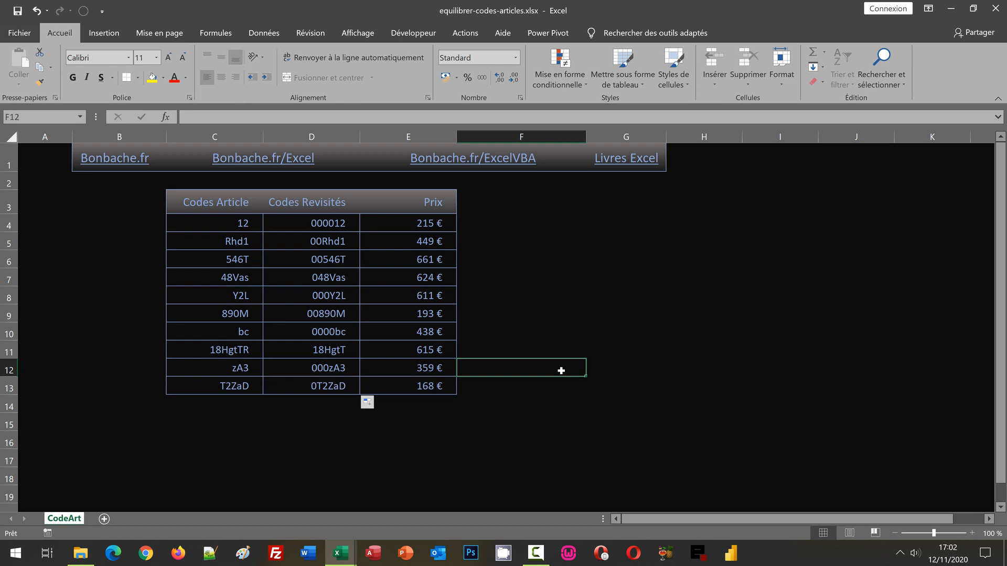
pyautogui.click(692, 301)
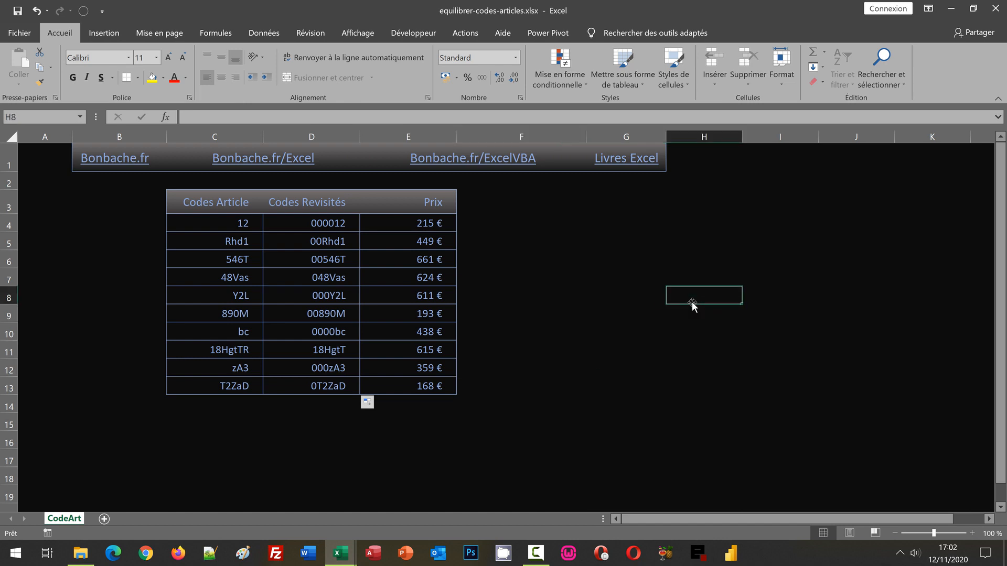